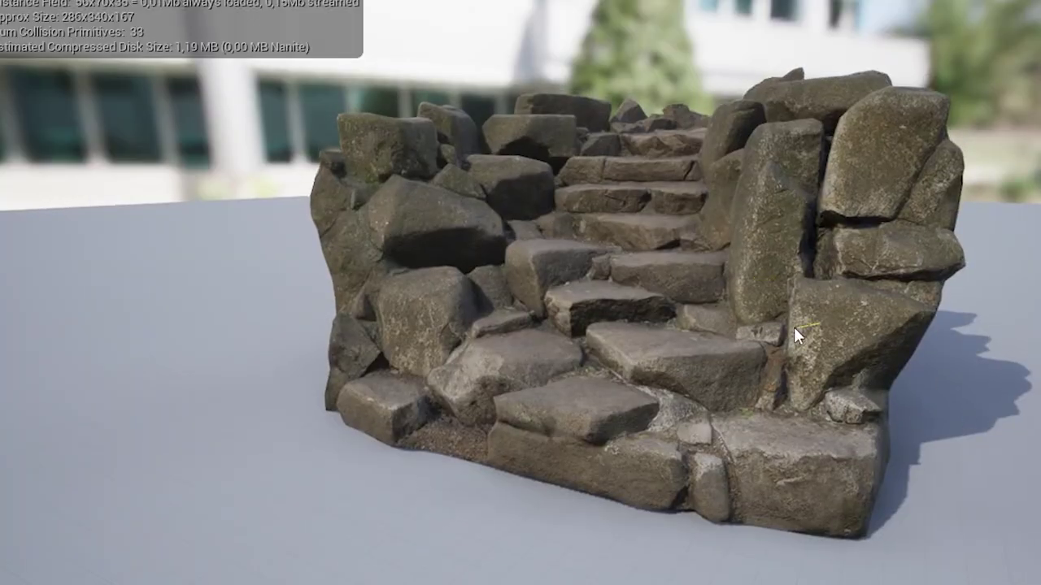
Sculpt the Landscape2 terrain upward beside the rocky stair path and into a mound by the arch.
{"action": "left_click_drag", "start_coordinate": [797, 336], "coordinate": [780, 309]}
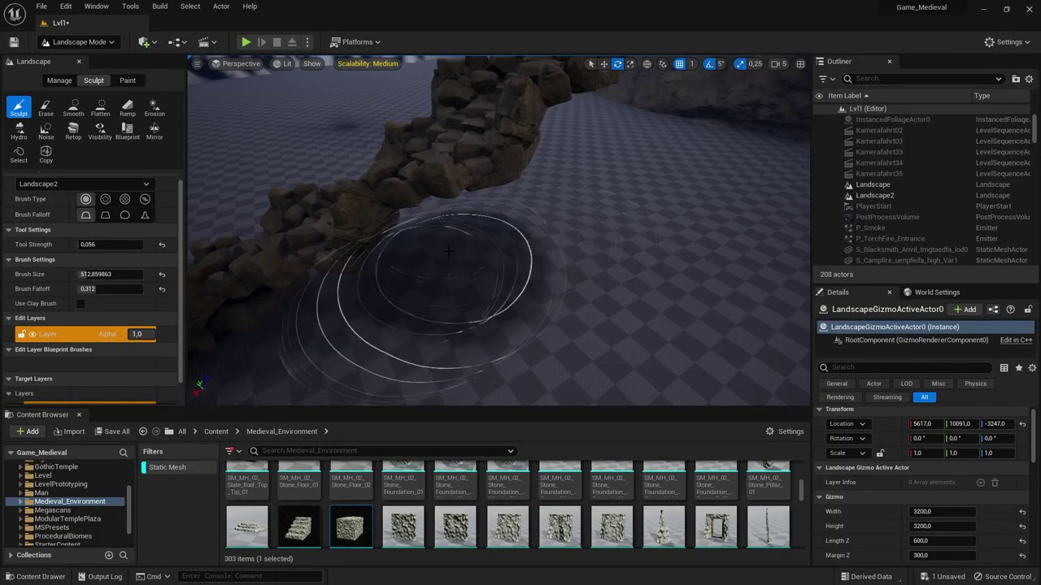
{"action": "left_click_drag", "start_coordinate": [317, 313], "coordinate": [326, 317]}
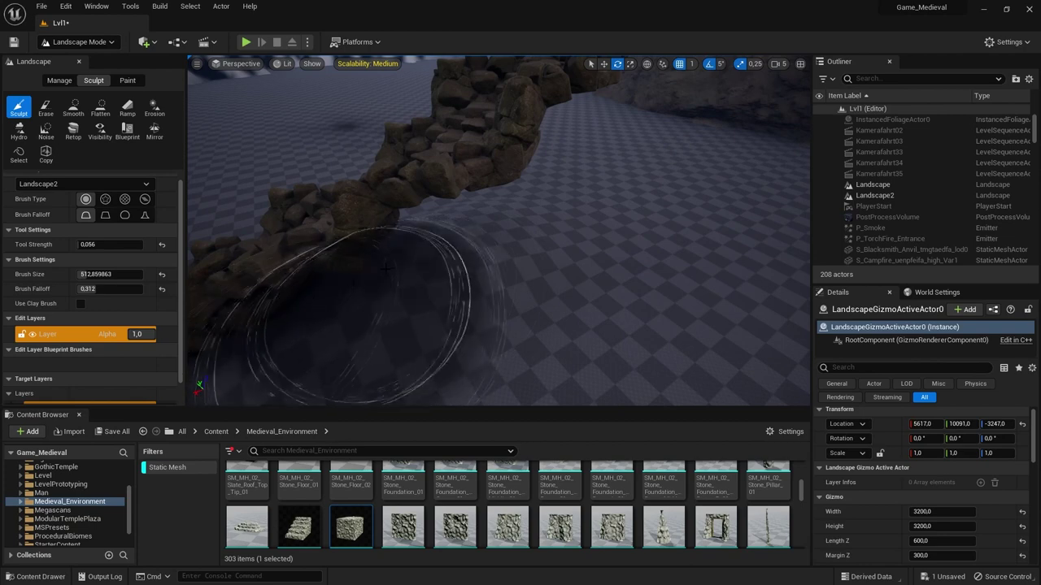
{"action": "left_click_drag", "start_coordinate": [385, 268], "coordinate": [404, 233]}
{"action": "mouse_move", "coordinate": [325, 309]}
{"action": "right_mouse_down"}
{"action": "mouse_move", "coordinate": [268, 317]}
{"action": "mouse_move", "coordinate": [350, 305]}
{"action": "right_mouse_up"}
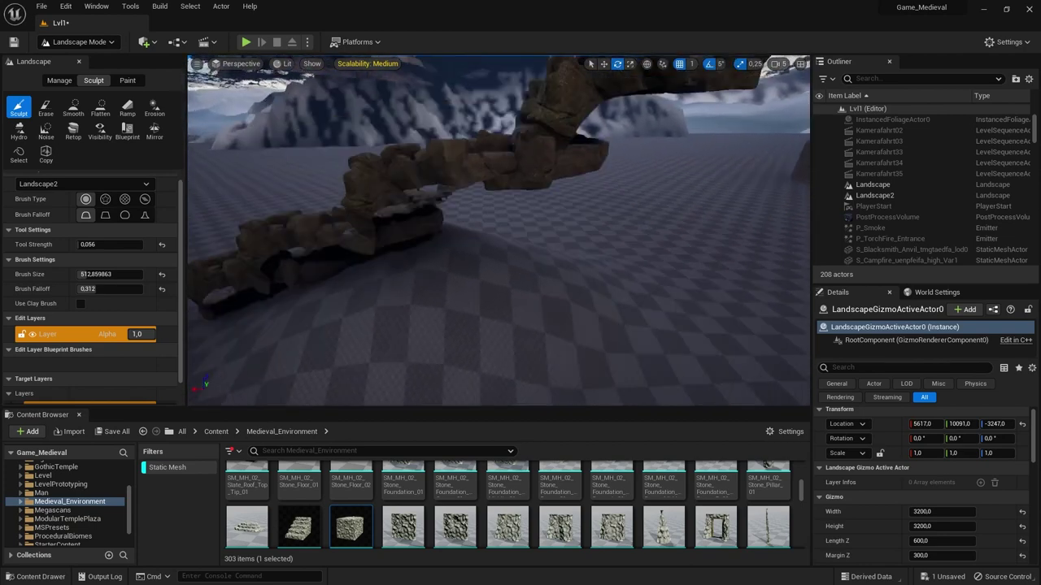
{"action": "left_click_drag", "start_coordinate": [382, 269], "coordinate": [370, 244]}
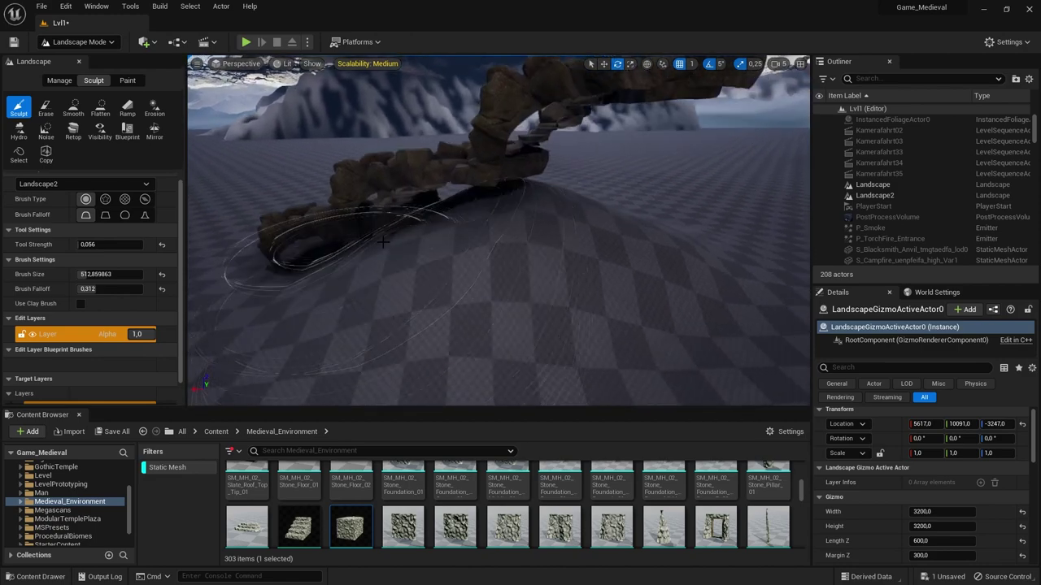
{"action": "right_click_drag", "start_coordinate": [338, 222], "coordinate": [383, 220]}
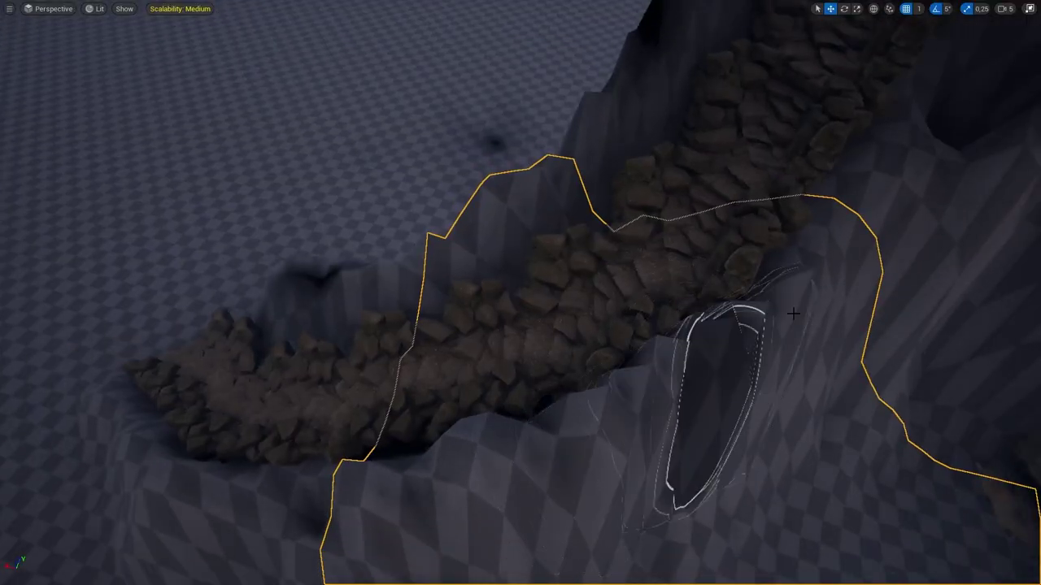
Reshape the ravine's right cliff, then check the gorge from a steep downward view.
{"action": "left_click_drag", "start_coordinate": [823, 242], "coordinate": [563, 481]}
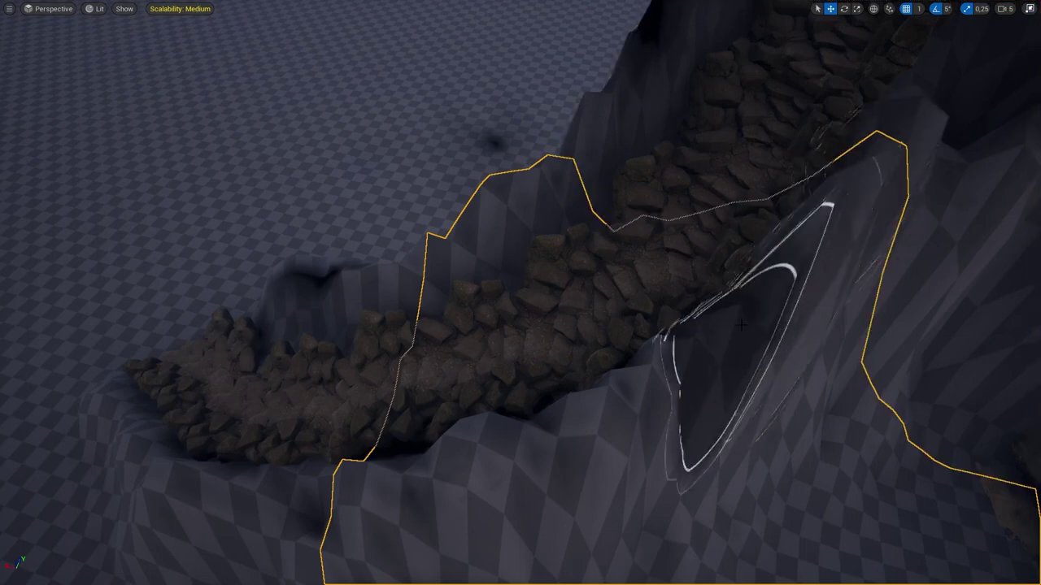
{"action": "scroll", "coordinate": [562, 482], "scroll_direction": "down", "scroll_amount": 5}
{"action": "scroll", "coordinate": [498, 520], "scroll_direction": "up", "scroll_amount": 8}
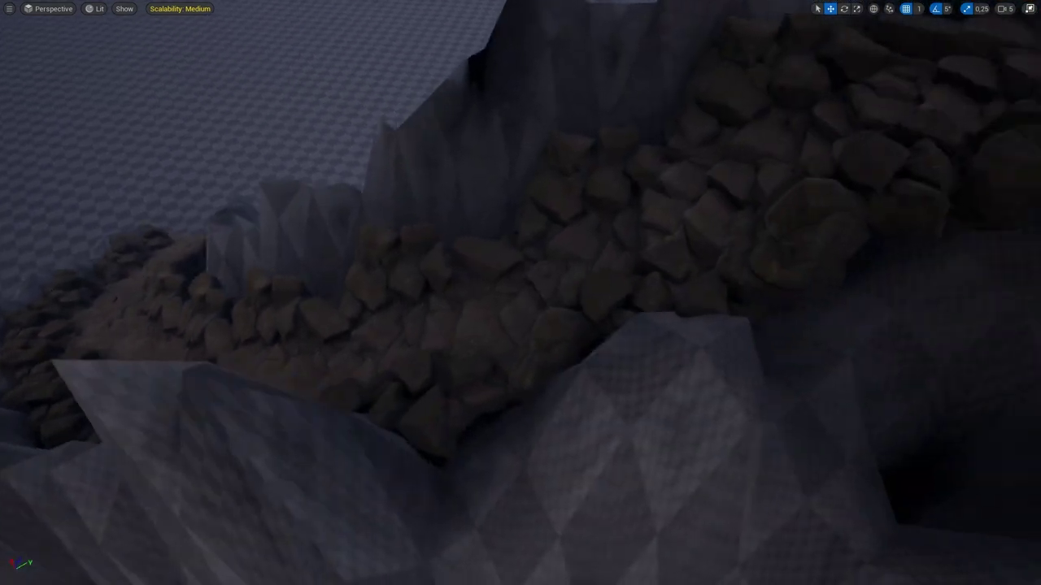
{"action": "right_click_drag", "start_coordinate": [473, 520], "coordinate": [552, 183]}
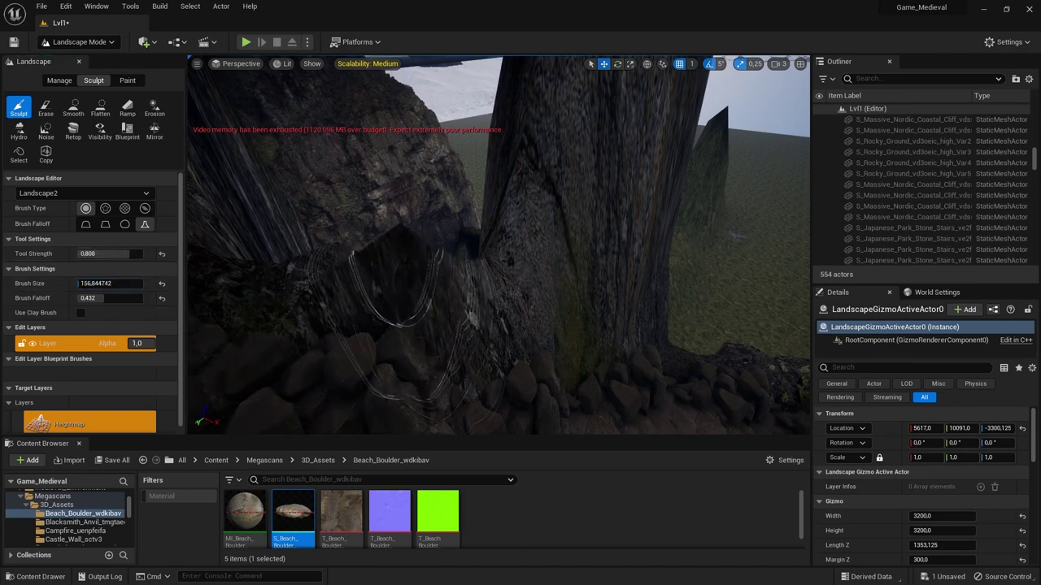
Raise the terrain into a tall rock spire and push the cliff rock further back.
{"action": "left_click_drag", "start_coordinate": [391, 284], "coordinate": [415, 277]}
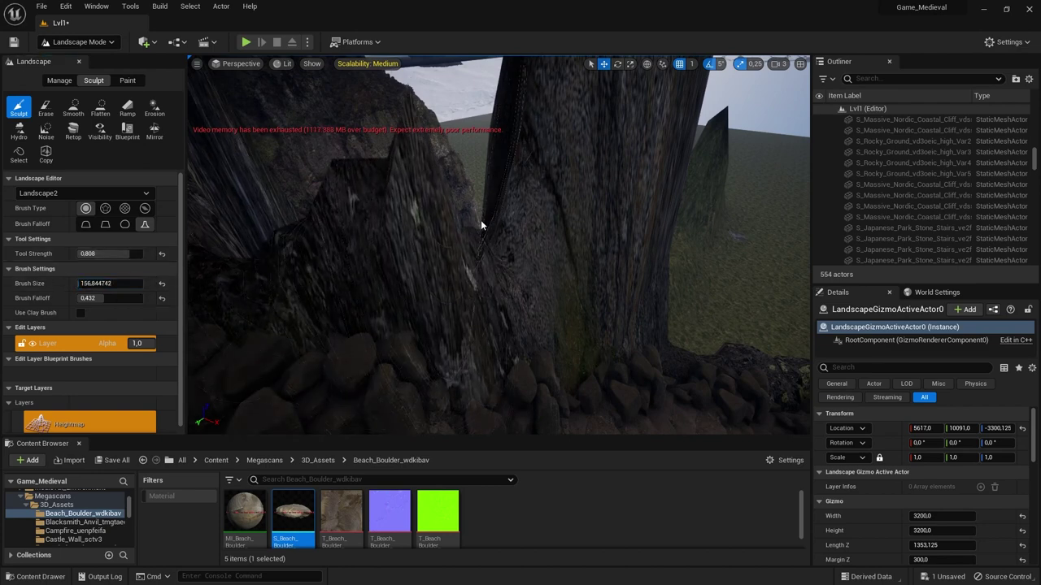
{"action": "left_click_drag", "start_coordinate": [457, 168], "coordinate": [478, 135]}
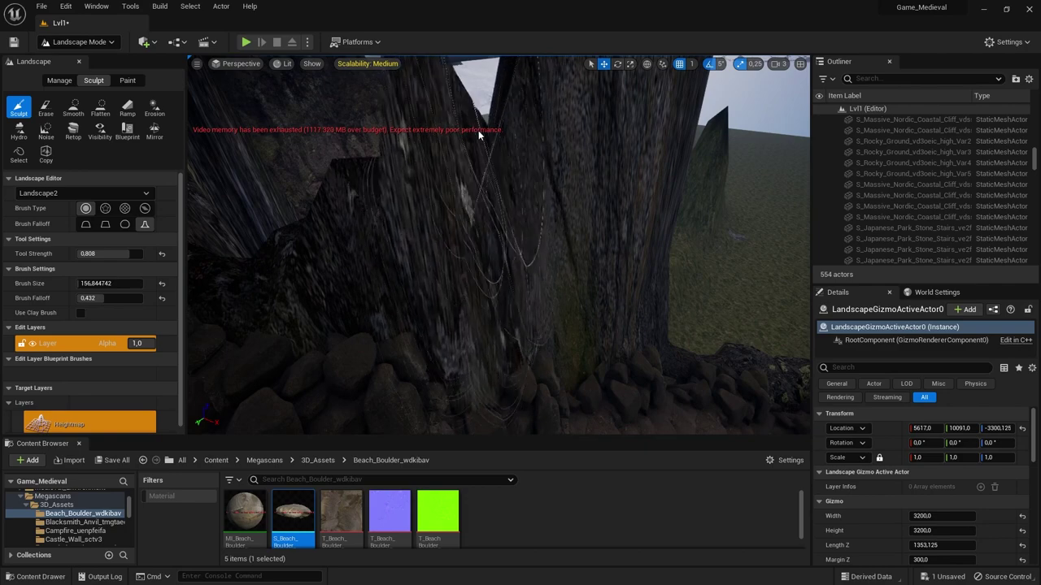
{"action": "right_click_drag", "start_coordinate": [502, 159], "coordinate": [488, 175]}
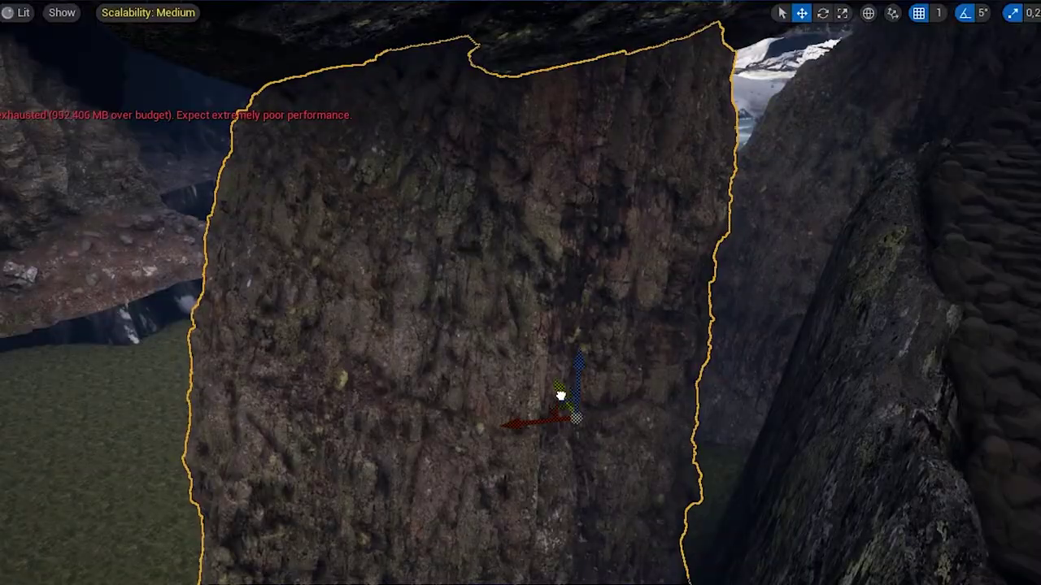
{"action": "mouse_move", "coordinate": [560, 396]}
{"action": "left_mouse_down"}
{"action": "mouse_move", "coordinate": [551, 380]}
{"action": "mouse_move", "coordinate": [512, 389]}
{"action": "mouse_move", "coordinate": [663, 358]}
{"action": "mouse_move", "coordinate": [574, 365]}
{"action": "left_mouse_up"}
Slide the coastal cliff to the right and turn it 25 degrees around Z.
{"action": "key", "text": "F11"}
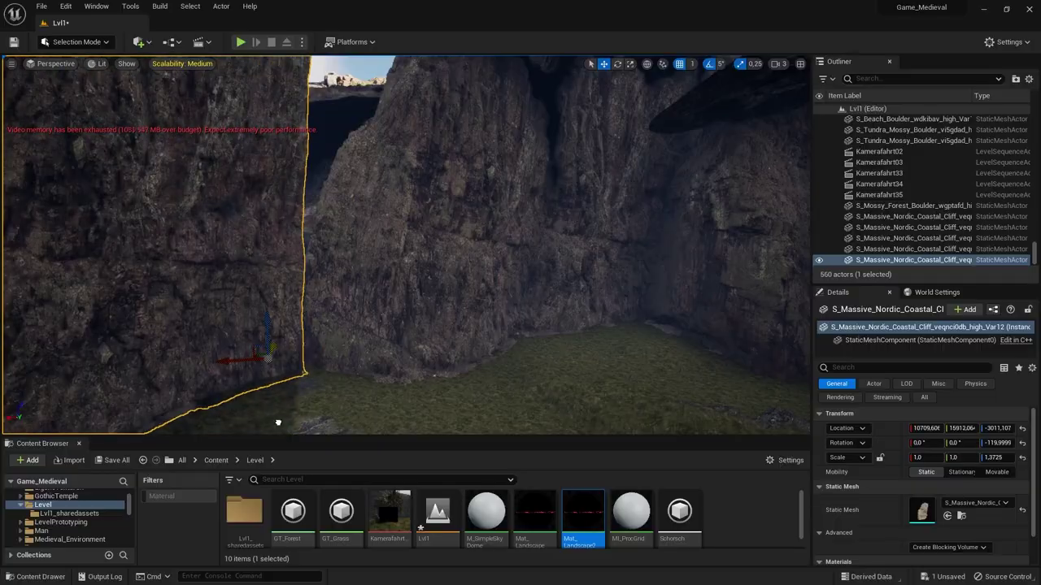
{"action": "left_click_drag", "start_coordinate": [232, 355], "coordinate": [427, 311]}
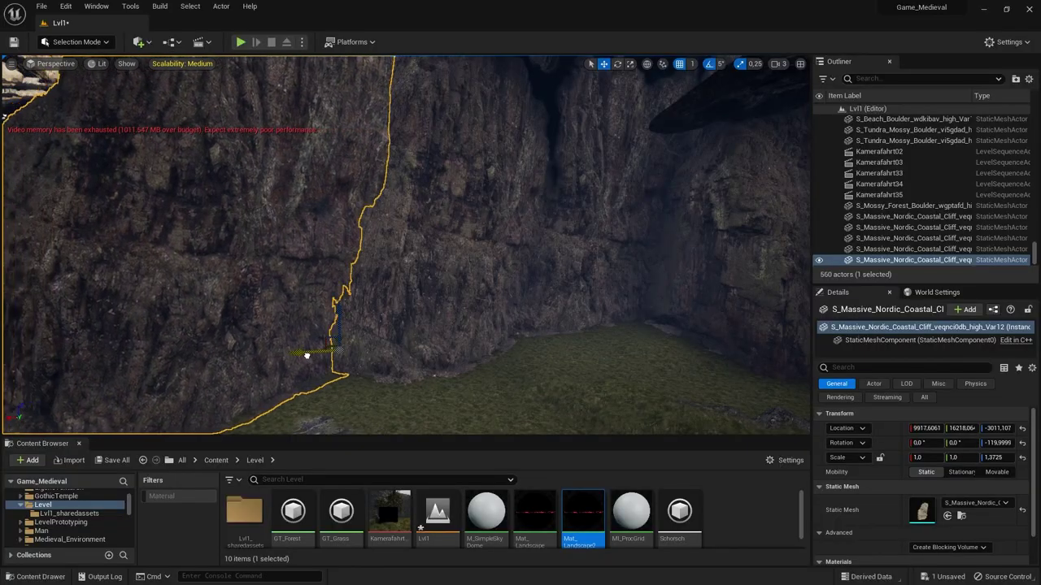
{"action": "mouse_move", "coordinate": [427, 311]}
{"action": "right_mouse_down"}
{"action": "mouse_move", "coordinate": [456, 293]}
{"action": "mouse_move", "coordinate": [488, 294]}
{"action": "right_mouse_up"}
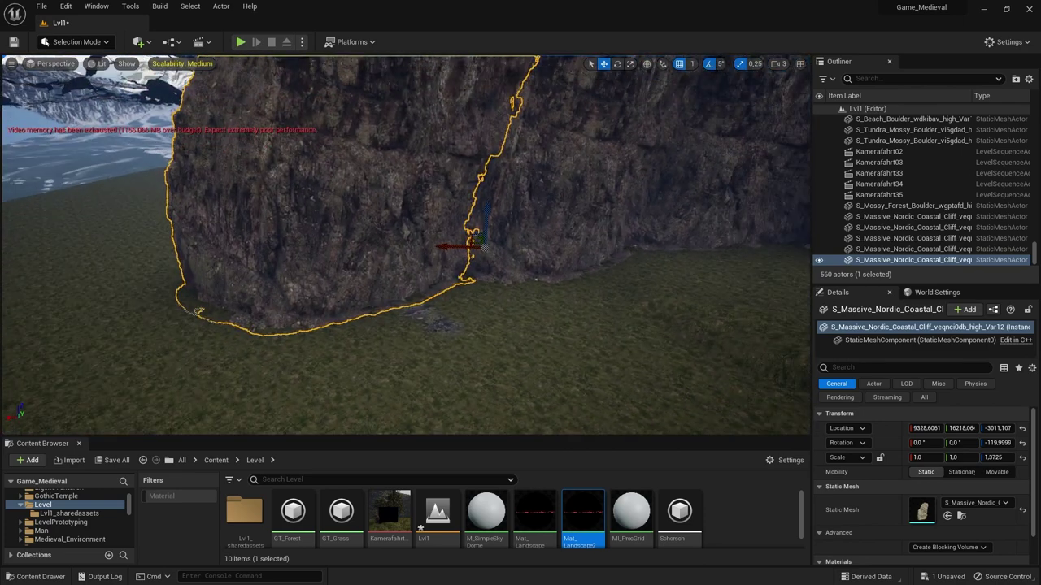
{"action": "right_click_drag", "start_coordinate": [545, 231], "coordinate": [569, 233]}
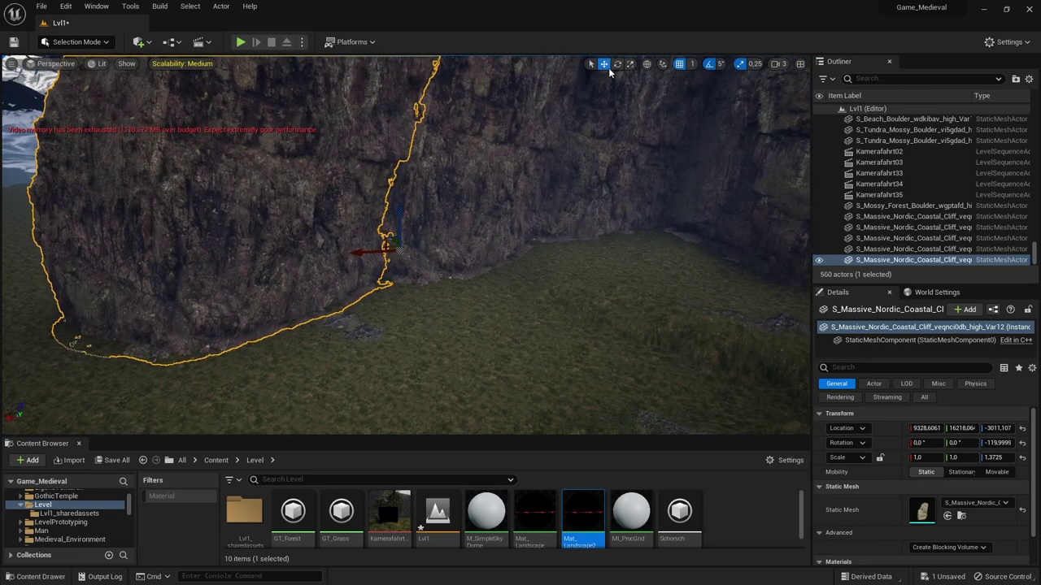
{"action": "left_click_drag", "start_coordinate": [338, 254], "coordinate": [344, 258]}
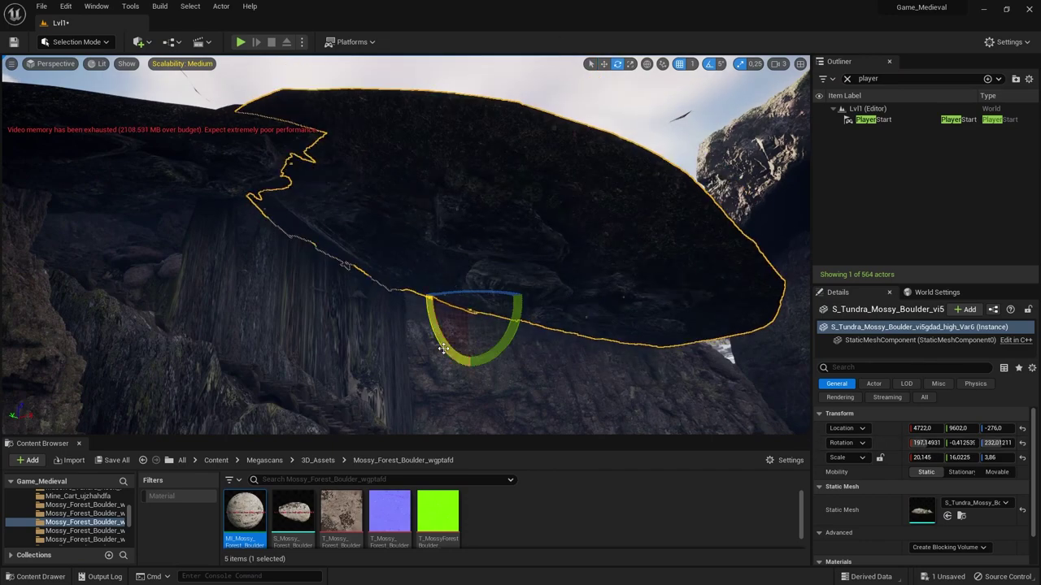
Slide the mossy boulder along X across the gorge and tilt it to a new angle.
{"action": "left_click_drag", "start_coordinate": [443, 348], "coordinate": [488, 348]}
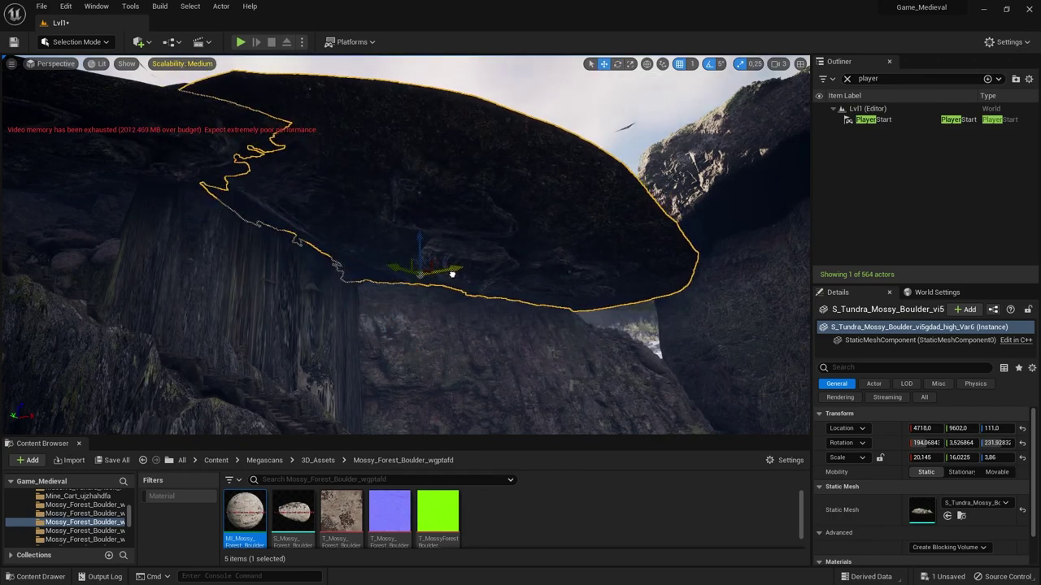
{"action": "left_click_drag", "start_coordinate": [452, 274], "coordinate": [536, 298], "text": "shift"}
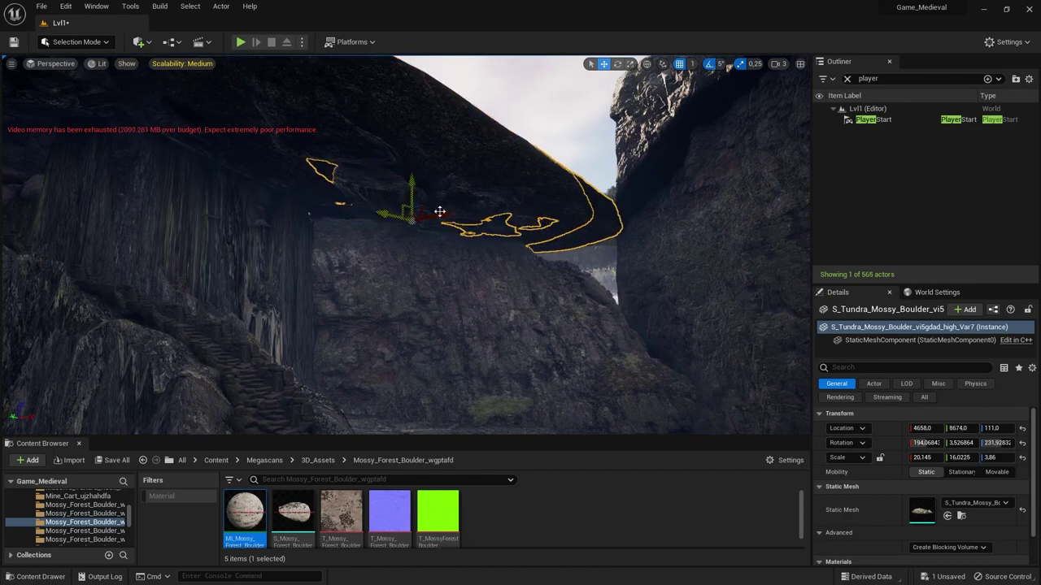
{"action": "mouse_move", "coordinate": [439, 211]}
{"action": "left_mouse_down"}
{"action": "mouse_move", "coordinate": [521, 219]}
{"action": "mouse_move", "coordinate": [524, 268]}
{"action": "left_mouse_up"}
{"action": "left_click_drag", "start_coordinate": [573, 322], "coordinate": [526, 232]}
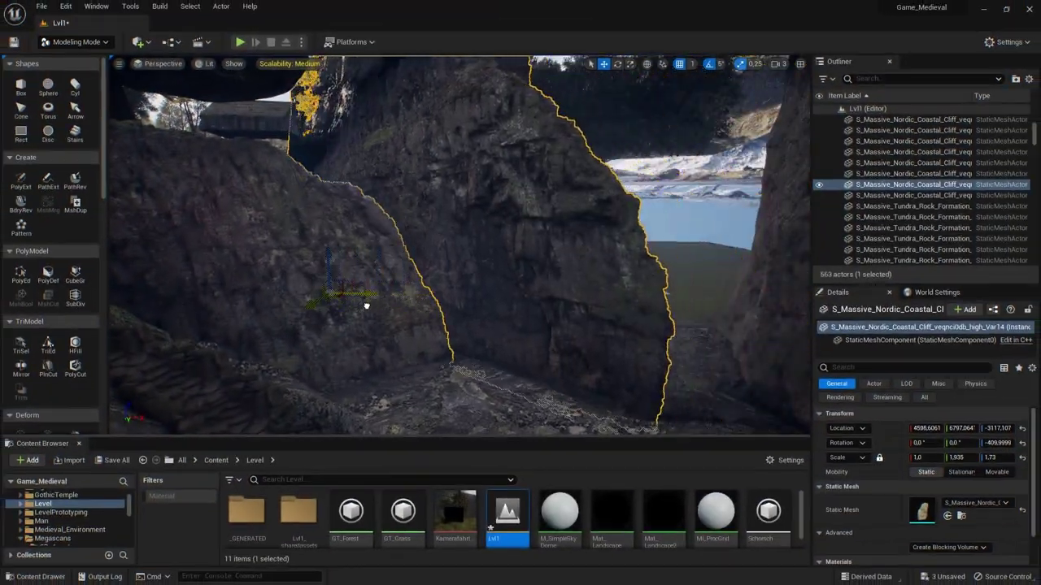
Drag the Nordic cliff wall along X to roughly 5885.
{"action": "mouse_move", "coordinate": [366, 306]}
{"action": "left_mouse_down"}
{"action": "mouse_move", "coordinate": [404, 311]}
{"action": "mouse_move", "coordinate": [348, 404]}
{"action": "mouse_move", "coordinate": [304, 395]}
{"action": "left_mouse_up"}
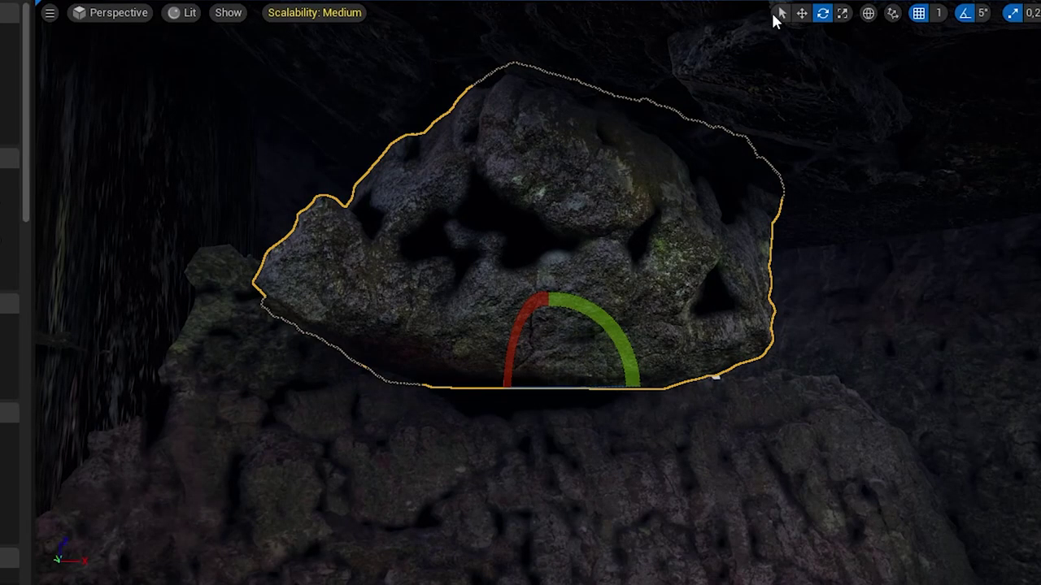
Nudge the cave rock along X, Y and height into its new position.
{"action": "left_click", "coordinate": [778, 14]}
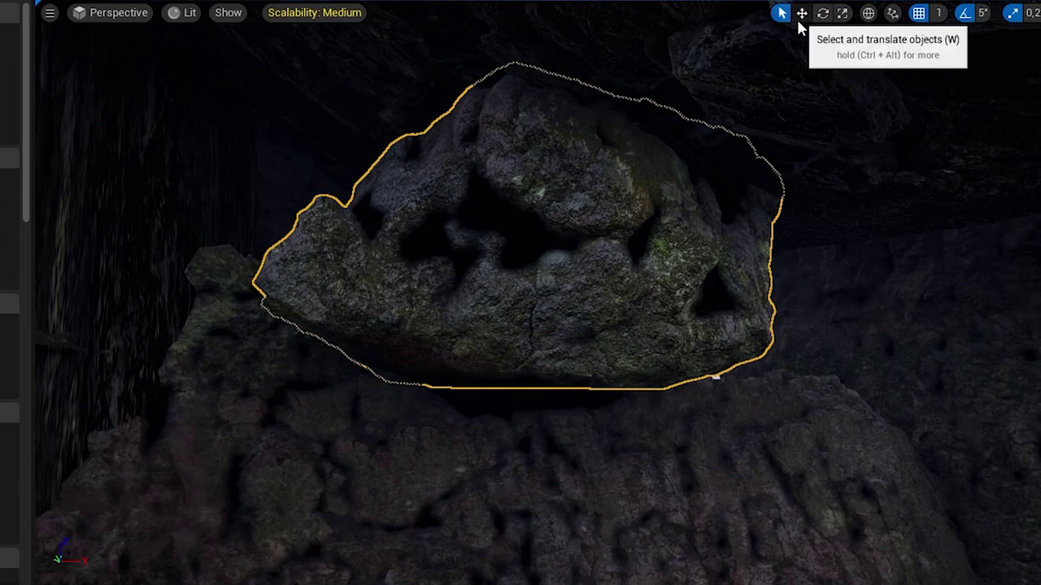
{"action": "left_click", "coordinate": [801, 13]}
{"action": "mouse_move", "coordinate": [607, 385]}
{"action": "left_mouse_down"}
{"action": "mouse_move", "coordinate": [863, 359]}
{"action": "mouse_move", "coordinate": [368, 366]}
{"action": "left_mouse_up"}
{"action": "mouse_move", "coordinate": [264, 390]}
{"action": "left_mouse_down"}
{"action": "mouse_move", "coordinate": [616, 353]}
{"action": "mouse_move", "coordinate": [442, 378]}
{"action": "mouse_move", "coordinate": [408, 395]}
{"action": "left_mouse_up"}
{"action": "mouse_move", "coordinate": [429, 333]}
{"action": "left_mouse_down"}
{"action": "mouse_move", "coordinate": [457, 388]}
{"action": "mouse_move", "coordinate": [452, 314]}
{"action": "left_mouse_up"}
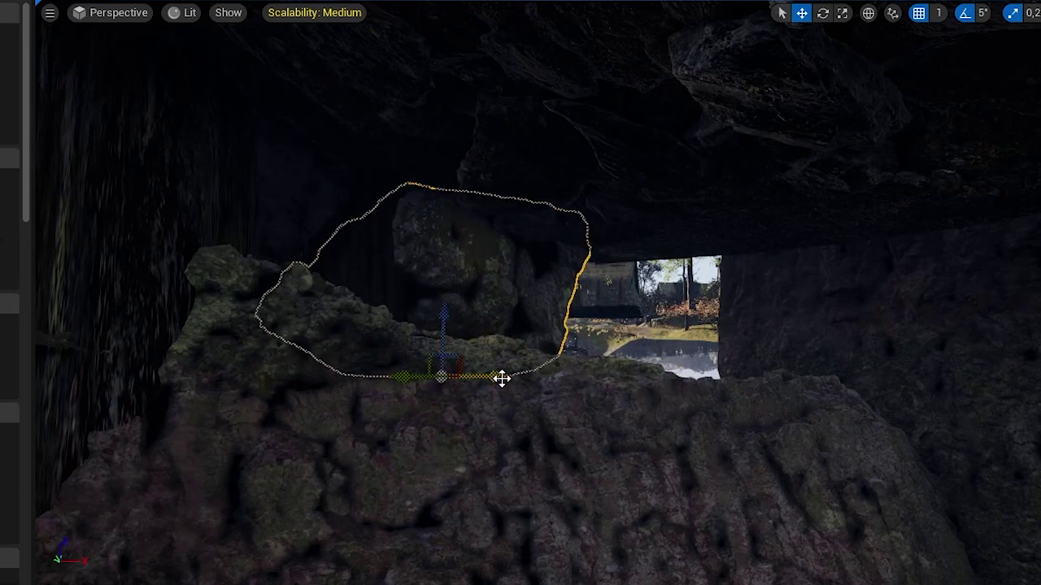
{"action": "mouse_move", "coordinate": [500, 378]}
{"action": "left_mouse_down"}
{"action": "mouse_move", "coordinate": [607, 369]}
{"action": "mouse_move", "coordinate": [731, 376]}
{"action": "mouse_move", "coordinate": [1023, 455]}
{"action": "left_mouse_up"}
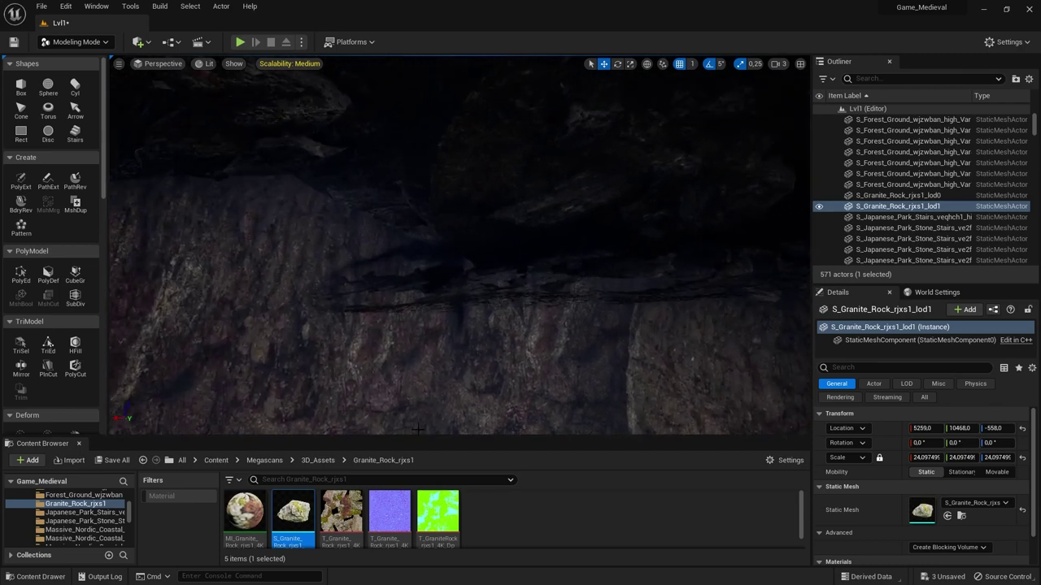
Place a new S_Granite_Rock in the cave, scale it to 22 then 33, and reposition it.
{"action": "left_click_drag", "start_coordinate": [292, 512], "coordinate": [367, 306]}
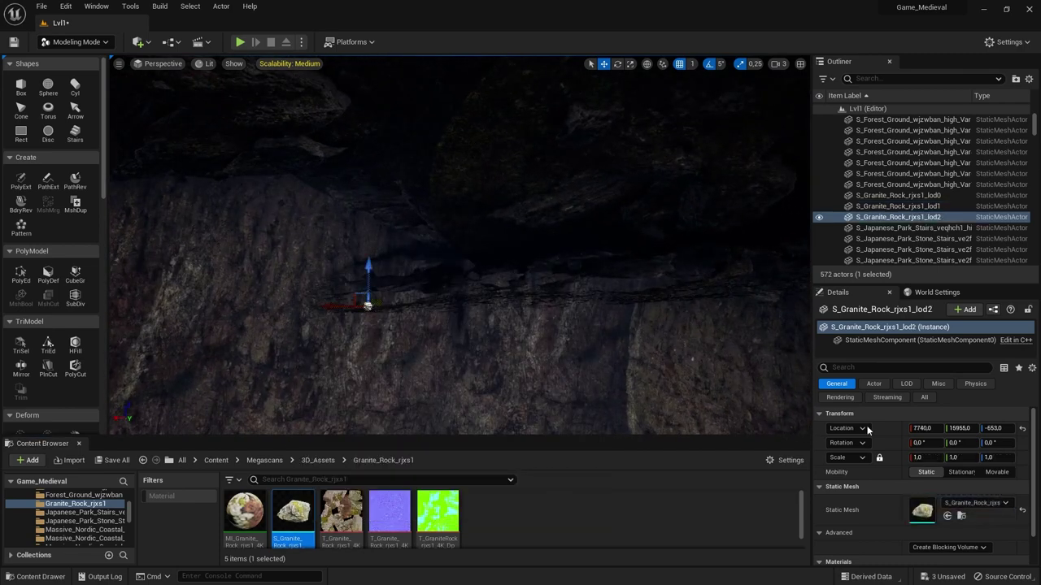
{"action": "type", "text": "22"}
{"action": "key", "text": "Return"}
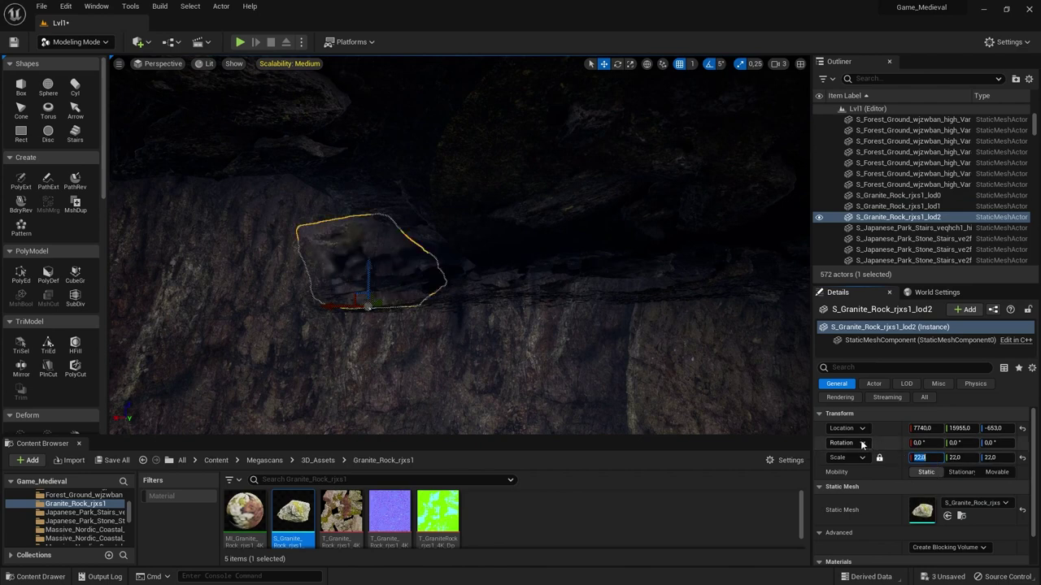
{"action": "mouse_move", "coordinate": [370, 275]}
{"action": "left_mouse_down"}
{"action": "mouse_move", "coordinate": [374, 261]}
{"action": "mouse_move", "coordinate": [252, 317]}
{"action": "mouse_move", "coordinate": [394, 324]}
{"action": "left_mouse_up"}
{"action": "key", "text": "Return"}
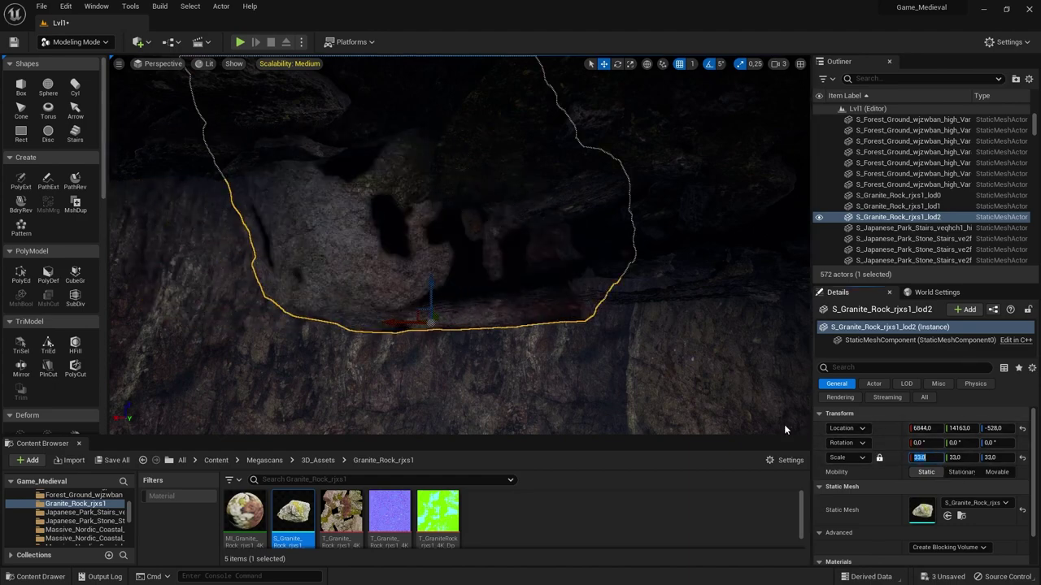
{"action": "left_click_drag", "start_coordinate": [348, 412], "coordinate": [244, 445]}
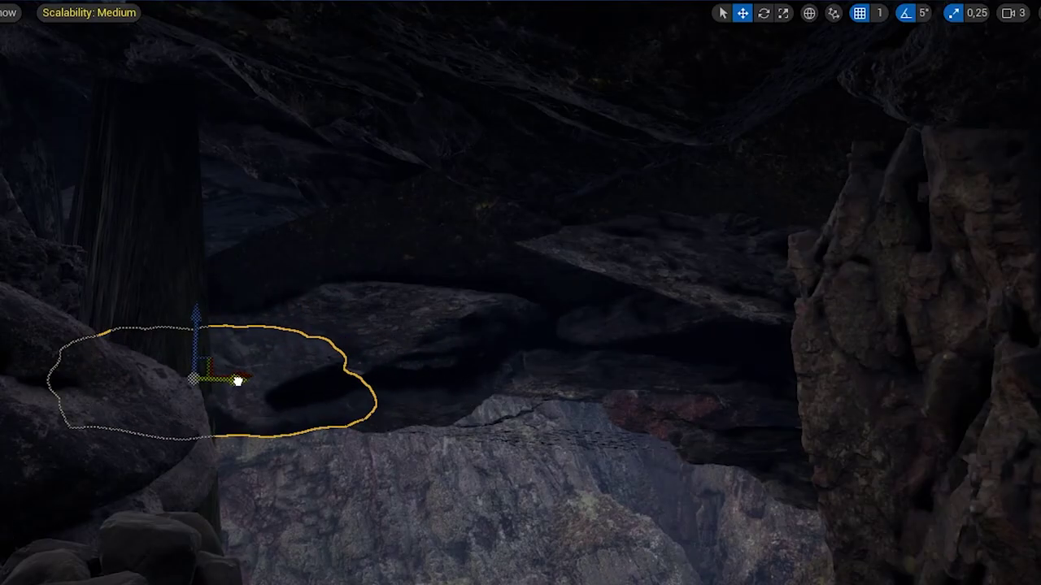
Pull the boulder out of the right cliff and set it over the gorge centre.
{"action": "mouse_move", "coordinate": [237, 380]}
{"action": "left_mouse_down"}
{"action": "mouse_move", "coordinate": [479, 367]}
{"action": "mouse_move", "coordinate": [388, 388]}
{"action": "mouse_move", "coordinate": [591, 380]}
{"action": "mouse_move", "coordinate": [899, 392]}
{"action": "left_mouse_up"}
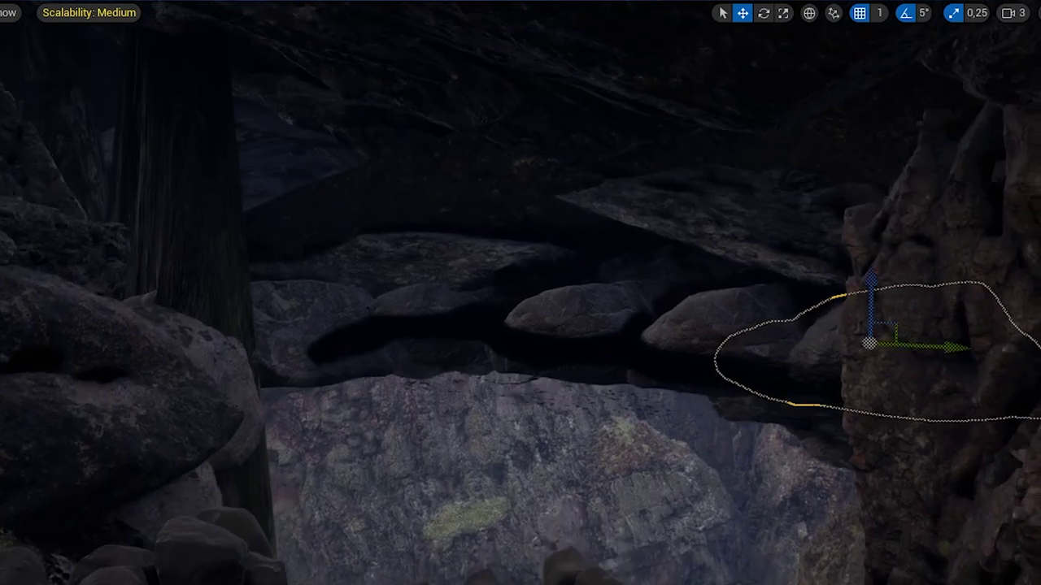
{"action": "key", "text": "a"}
{"action": "left_click_drag", "start_coordinate": [912, 319], "coordinate": [521, 184]}
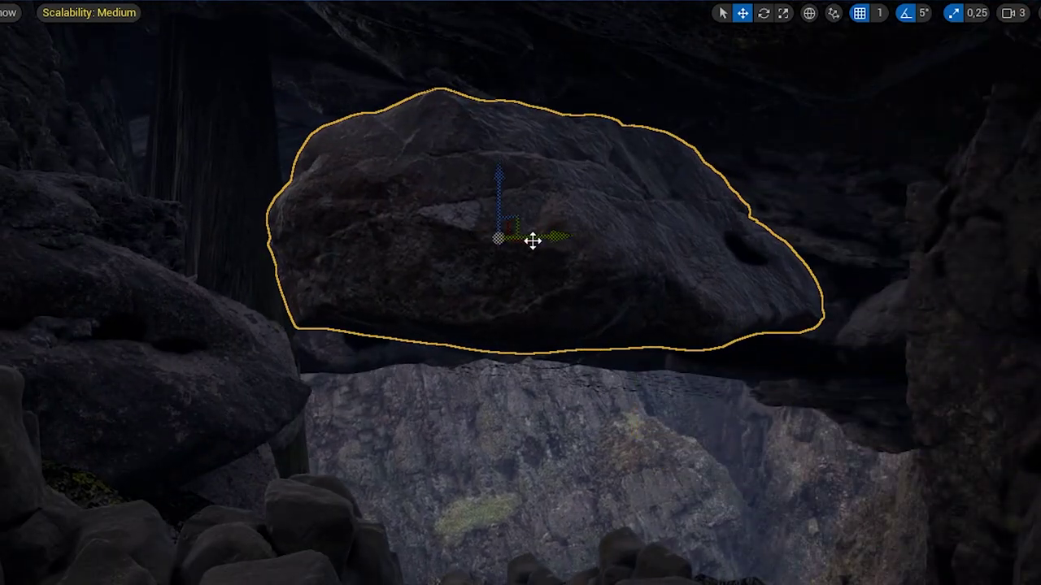
{"action": "mouse_move", "coordinate": [532, 239]}
{"action": "left_mouse_down"}
{"action": "mouse_move", "coordinate": [669, 235]}
{"action": "mouse_move", "coordinate": [614, 218]}
{"action": "mouse_move", "coordinate": [506, 227]}
{"action": "mouse_move", "coordinate": [571, 211]}
{"action": "mouse_move", "coordinate": [561, 274]}
{"action": "mouse_move", "coordinate": [610, 217]}
{"action": "left_mouse_up"}
{"action": "key", "text": "e"}
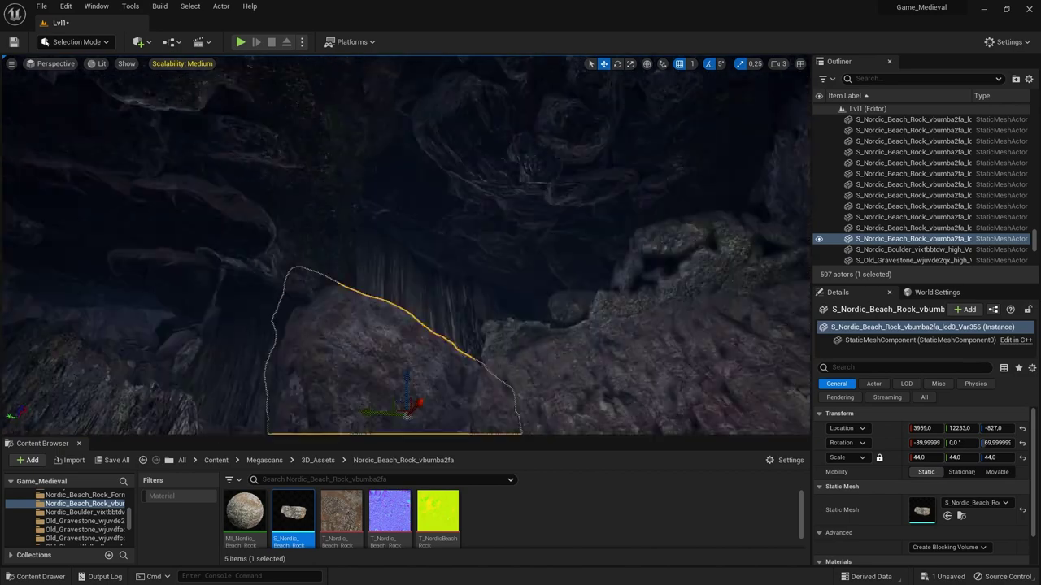
Turn the flattened 44×44×12 beach rock to a new heading and place a copy alongside it.
{"action": "right_click_drag", "start_coordinate": [531, 234], "coordinate": [529, 262]}
{"action": "key", "text": "e"}
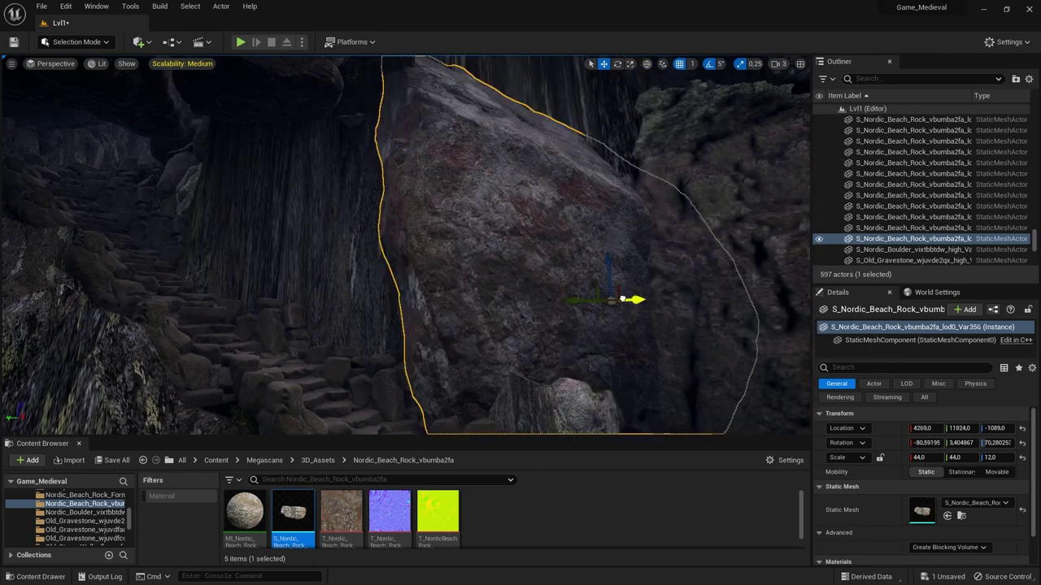
{"action": "right_click_drag", "start_coordinate": [622, 299], "coordinate": [614, 66]}
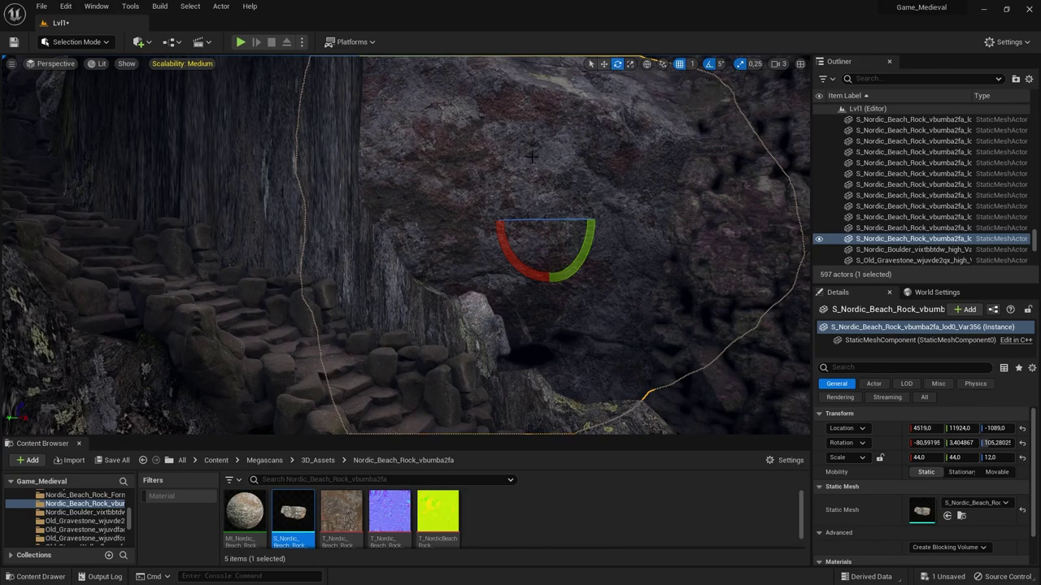
{"action": "right_click_drag", "start_coordinate": [531, 156], "coordinate": [521, 244]}
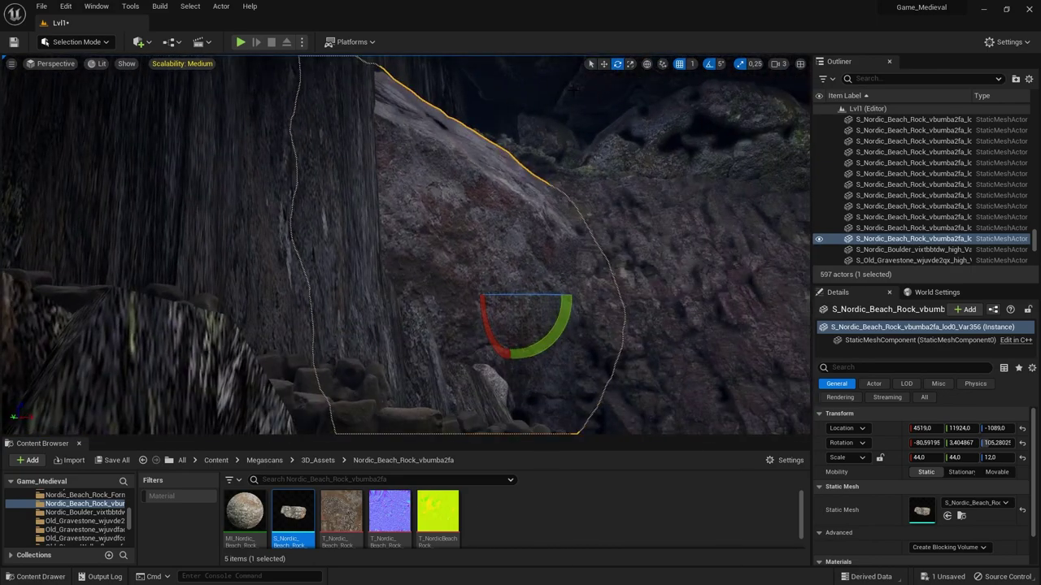
{"action": "right_click_drag", "start_coordinate": [553, 293], "coordinate": [520, 309]}
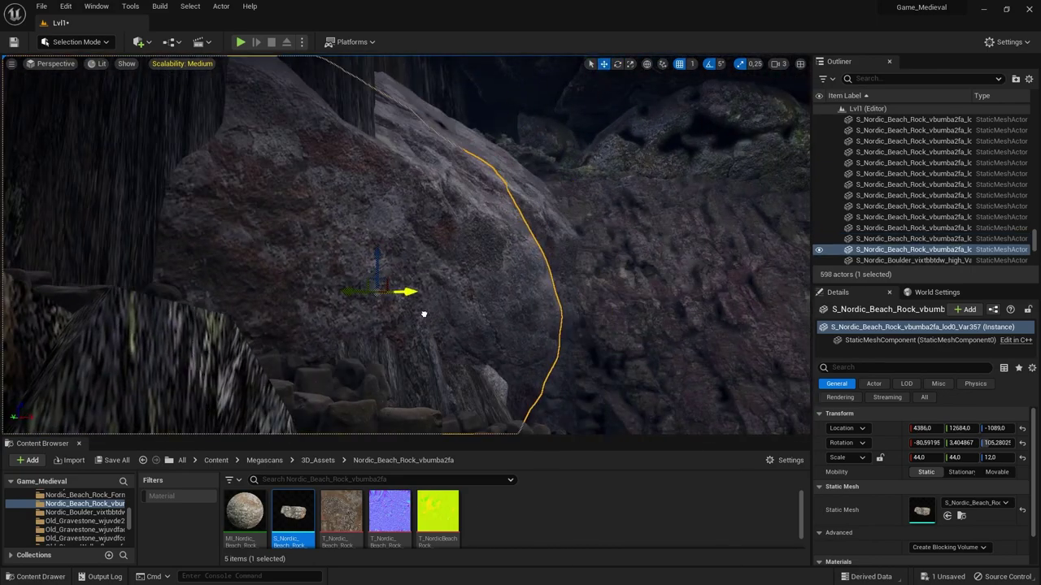